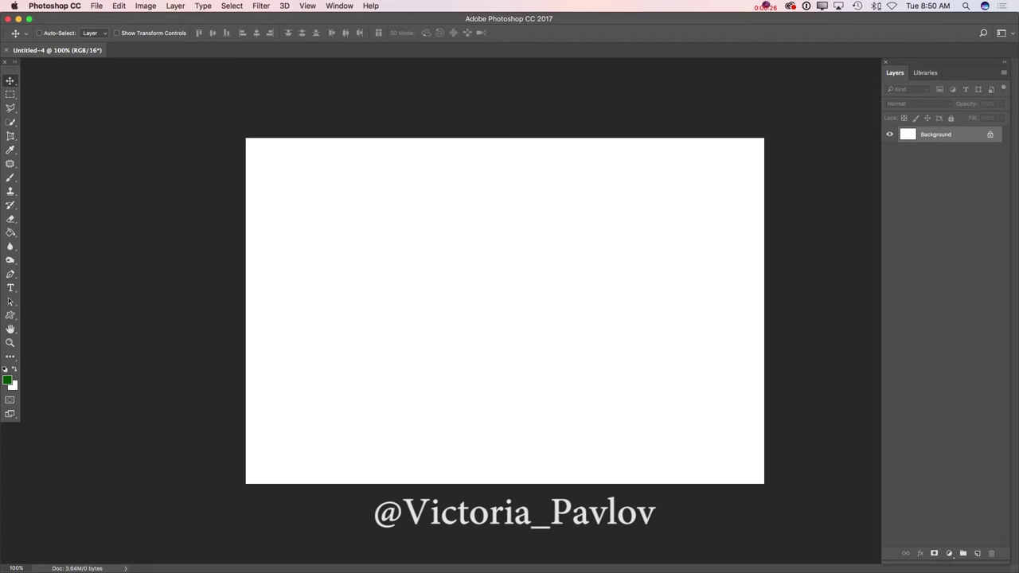
Step: Fill the canvas dark green and draw a scroll banner custom shape across its middle
left_click(11, 232)
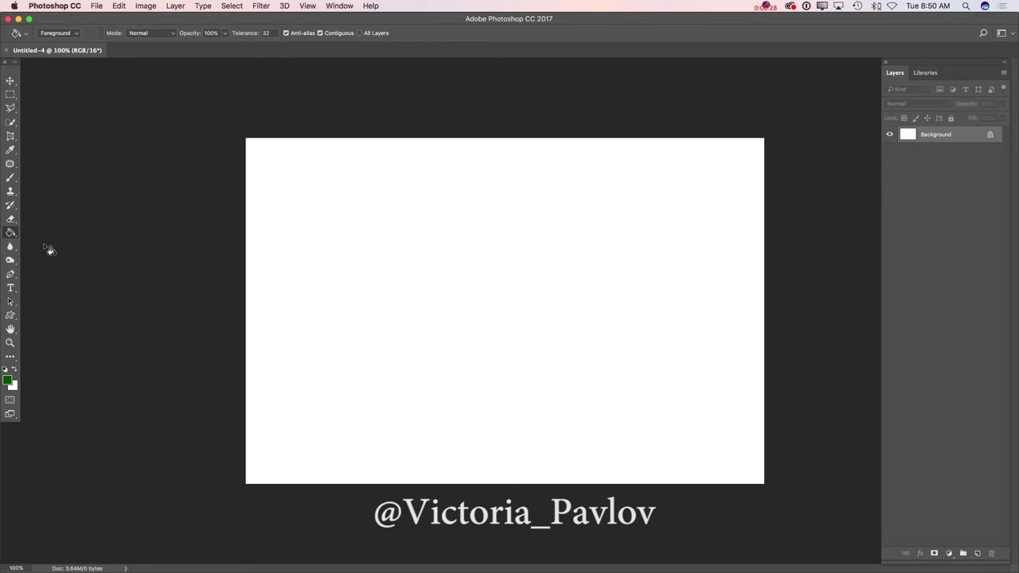
left_click(422, 243)
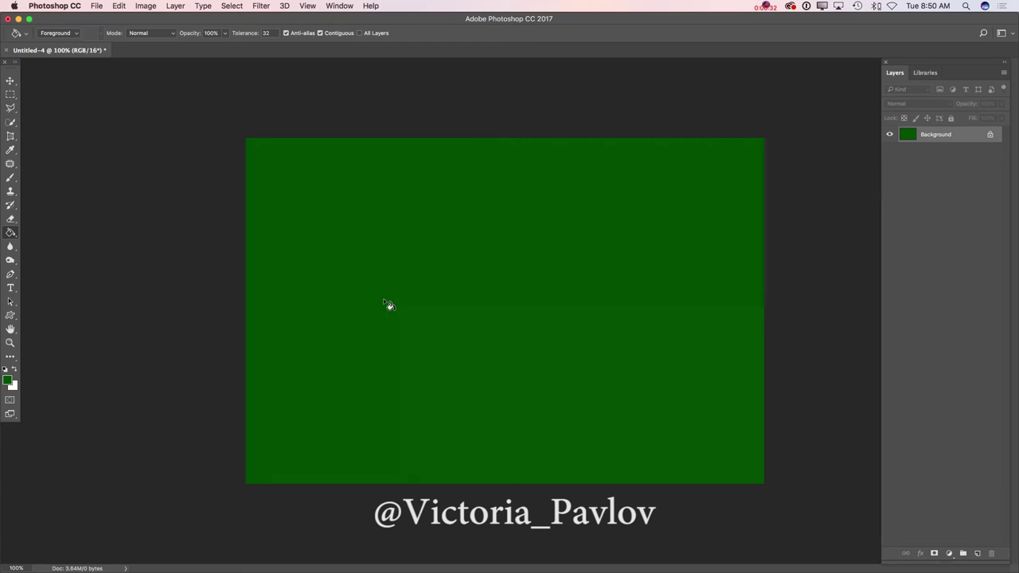
left_click(11, 316)
left_click(50, 365)
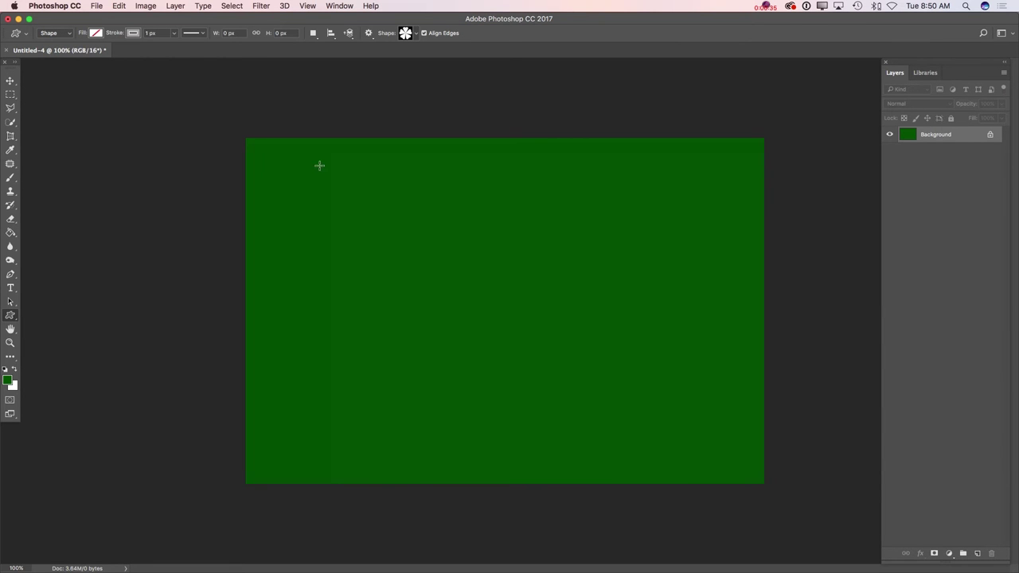
left_click(413, 34)
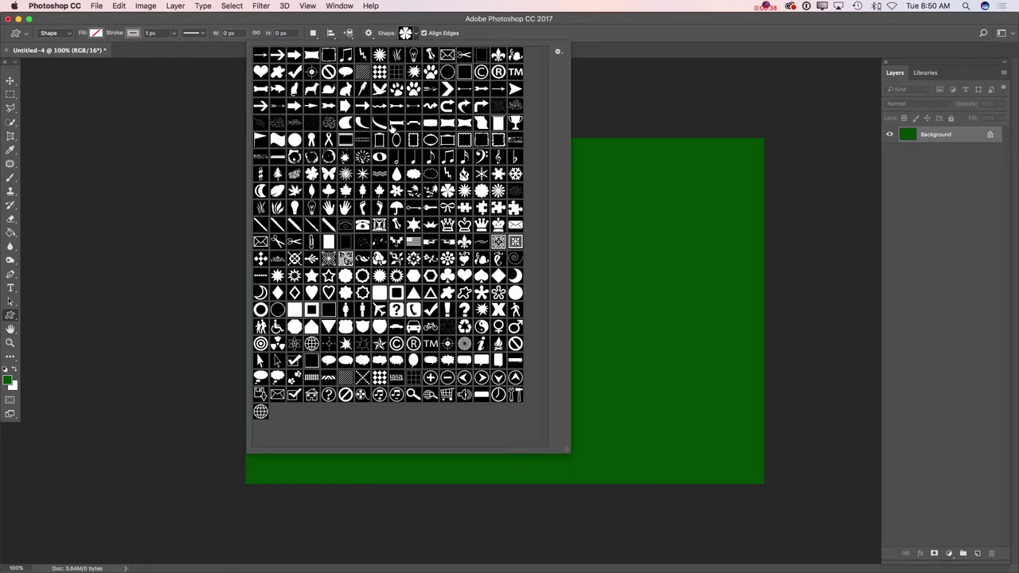
left_click(396, 125)
left_click(415, 35)
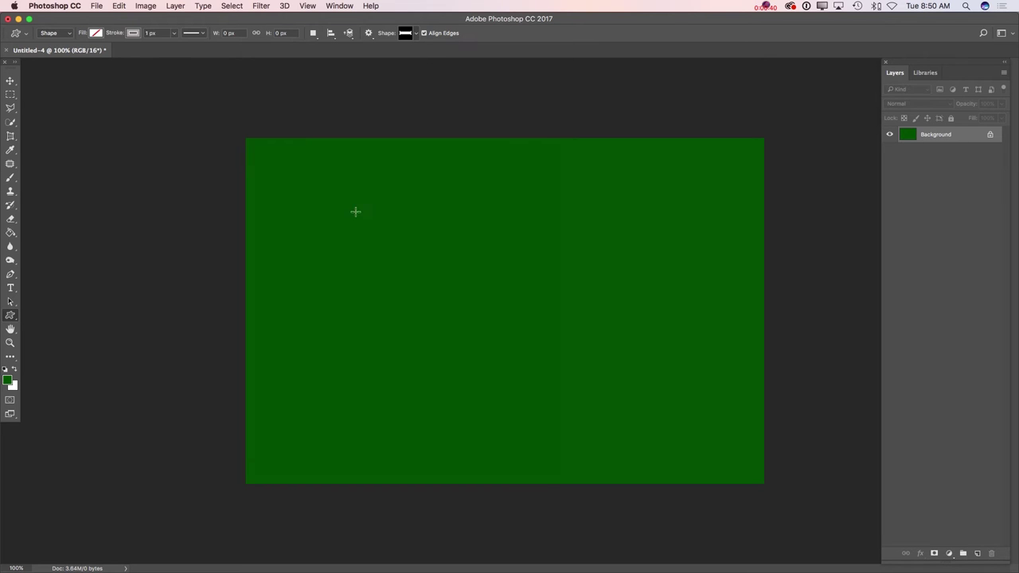
left_click_drag(292, 199, 716, 417)
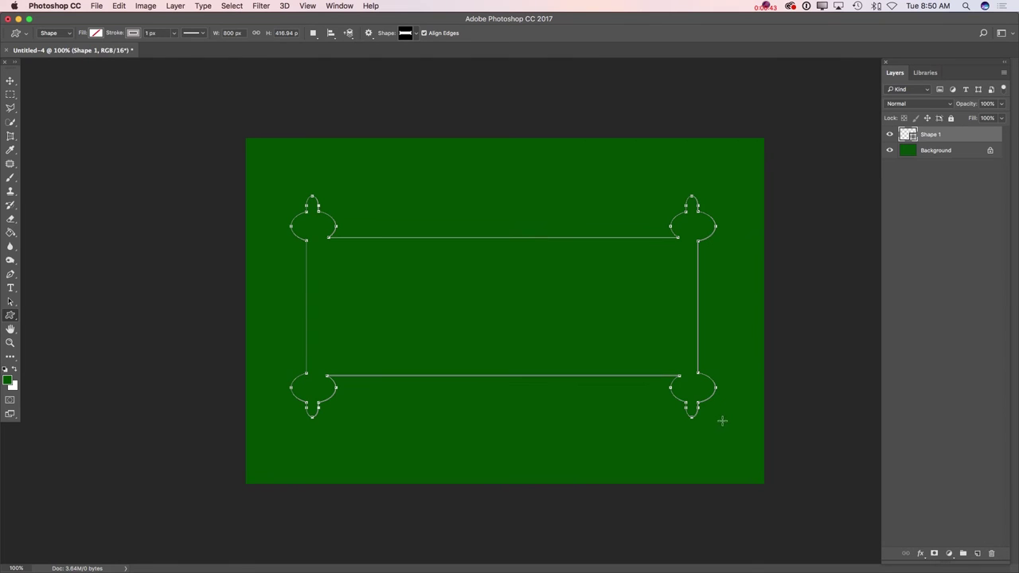
Step: Give the banner a 4.43 px white outline and an olive green fill
left_click(133, 33)
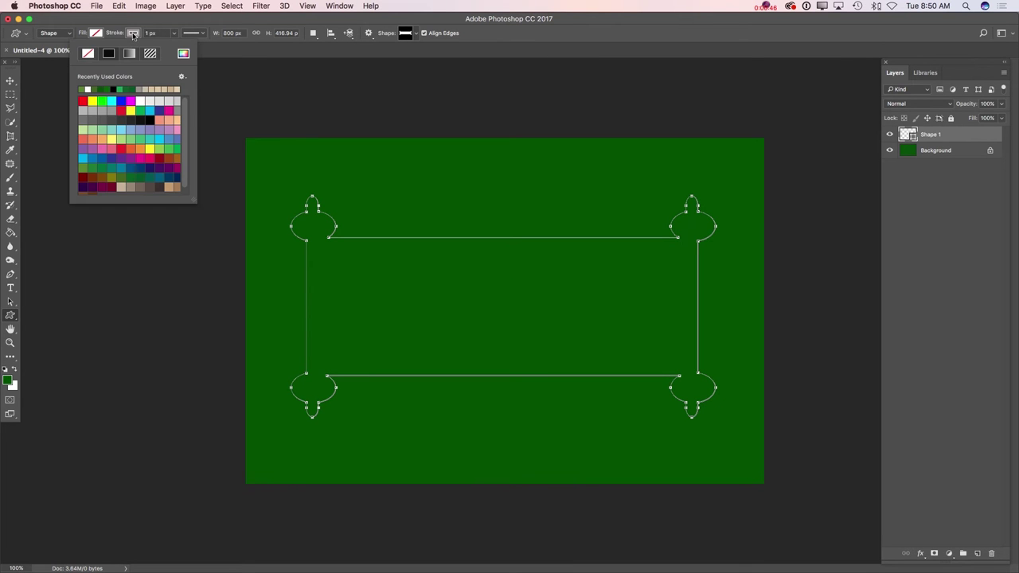
left_click(140, 101)
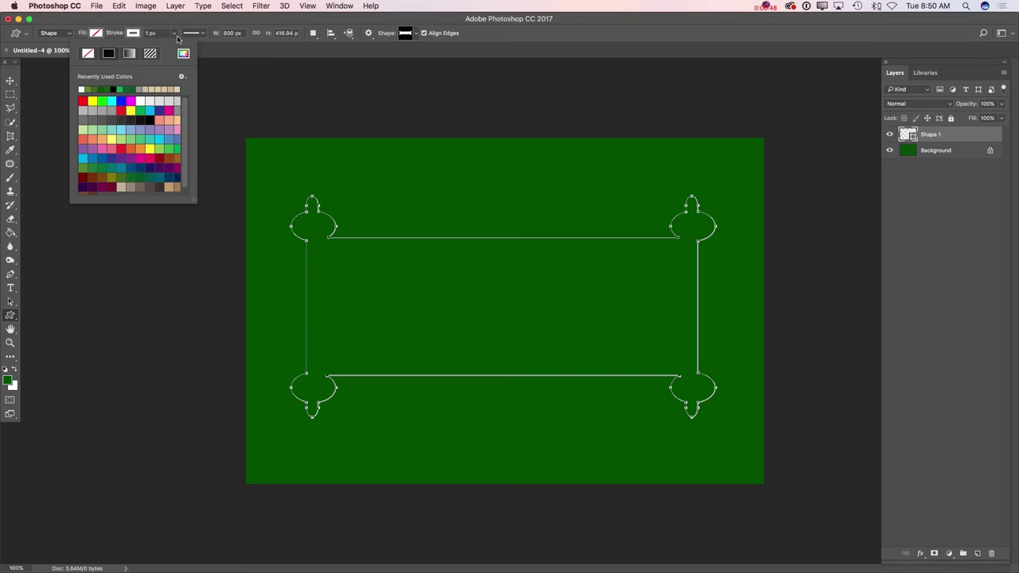
left_click(176, 35)
left_click_drag(175, 49, 177, 50)
left_click(95, 34)
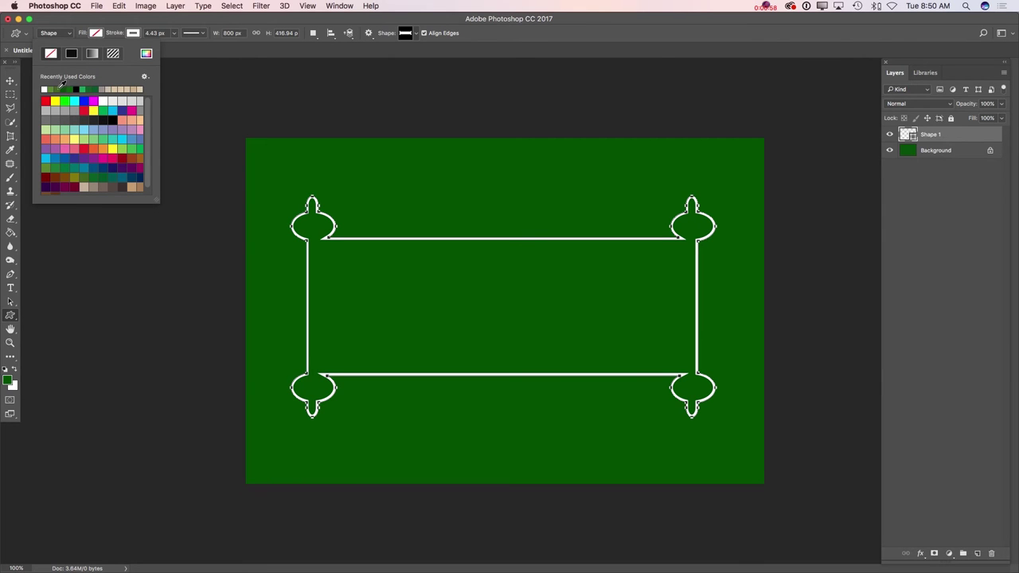
left_click(61, 89)
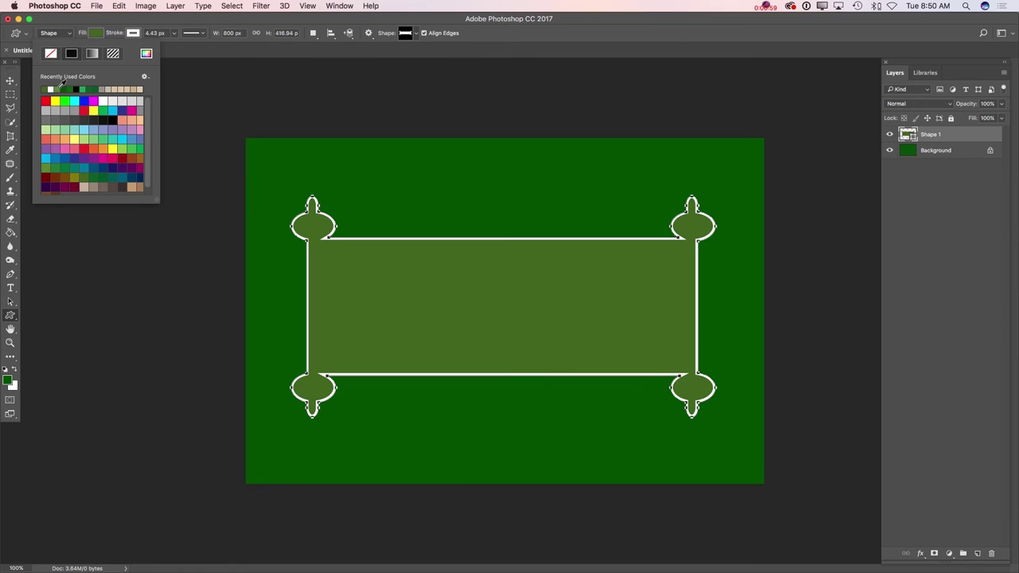
left_click(11, 80)
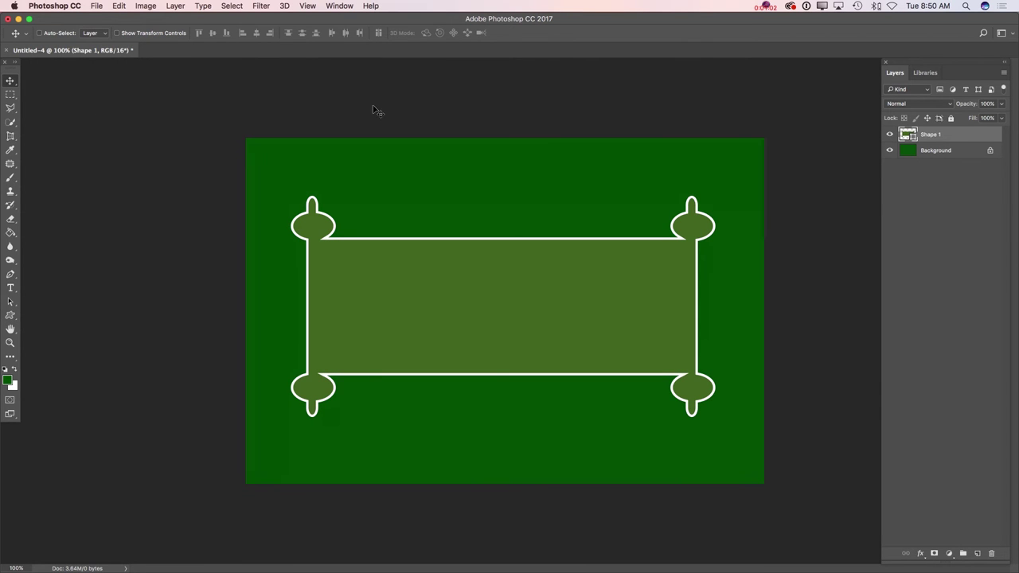
Step: Draw a clover custom shape above the Background layer near the banner's top-left edge
left_click(942, 153)
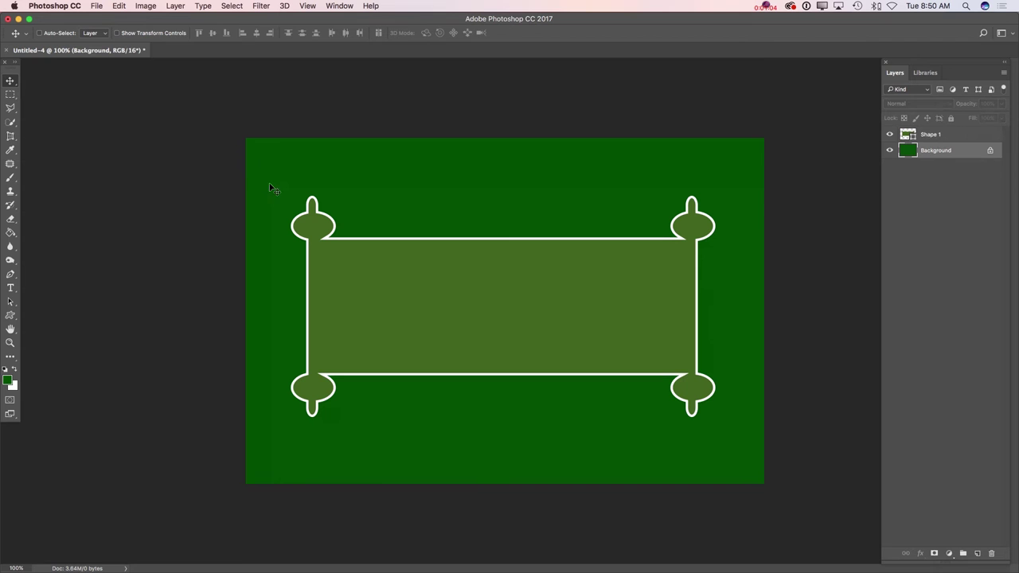
left_click(10, 316)
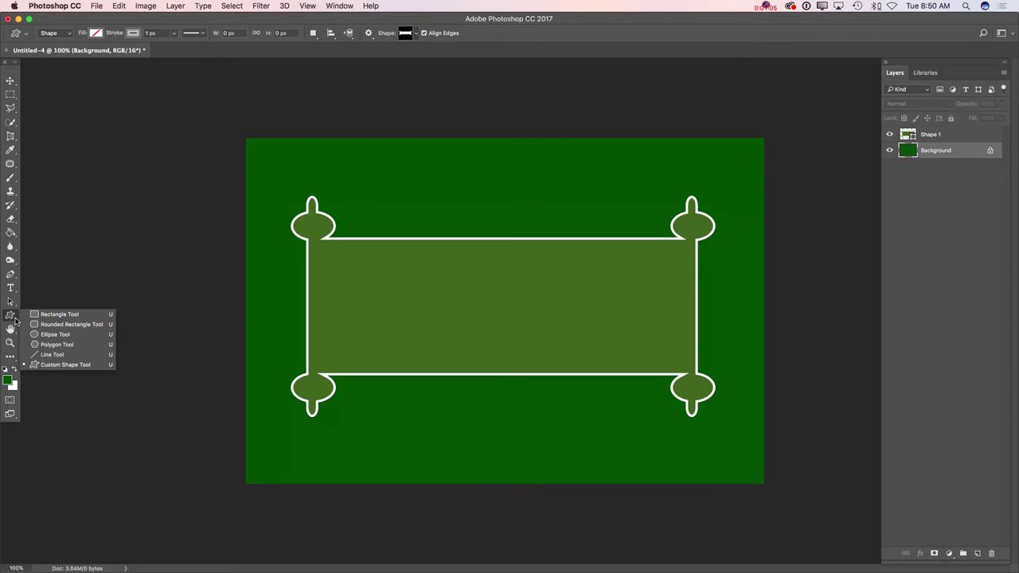
left_click(47, 367)
left_click(414, 37)
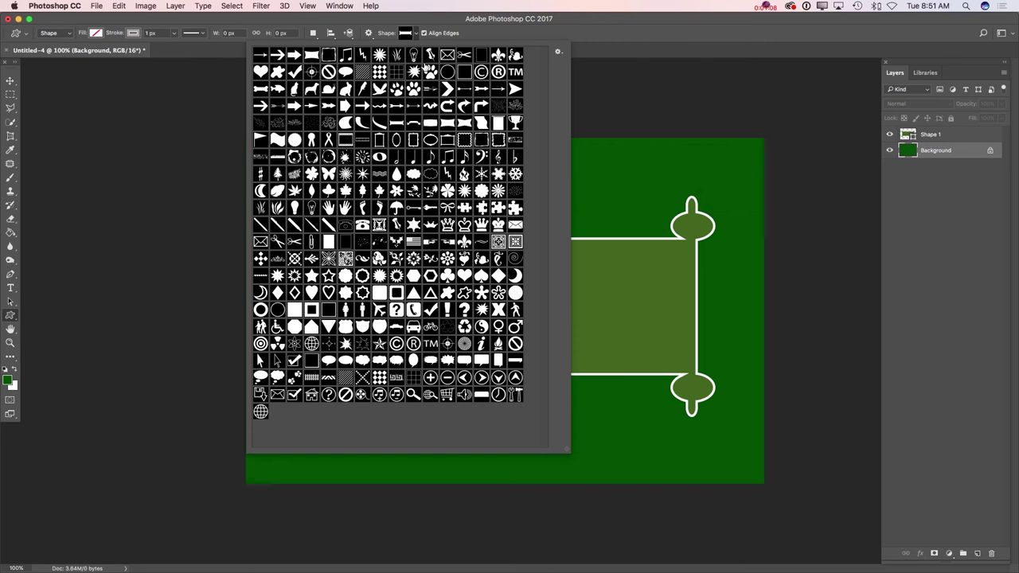
left_click(447, 192)
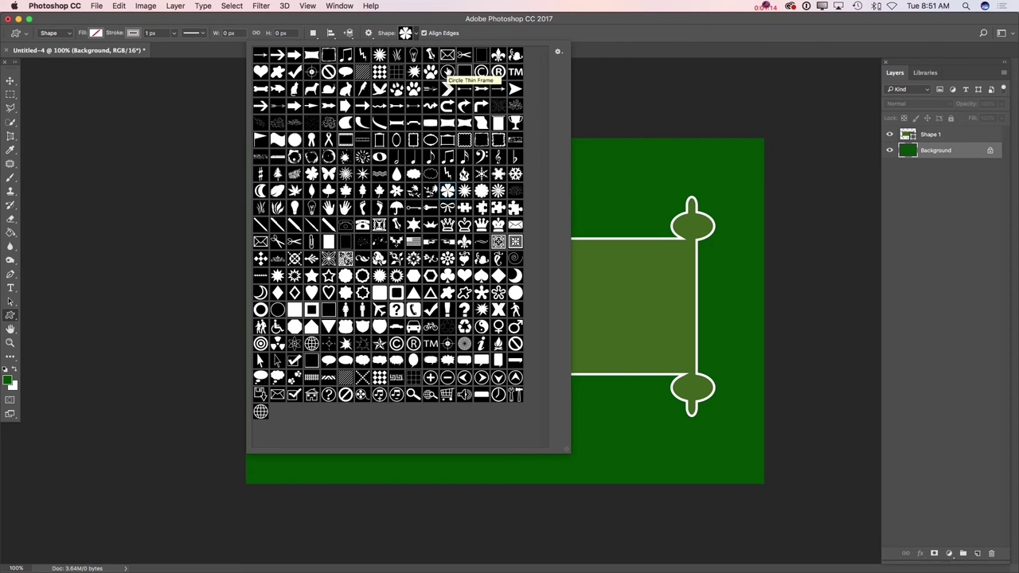
left_click(416, 33)
left_click_drag(331, 180, 413, 251)
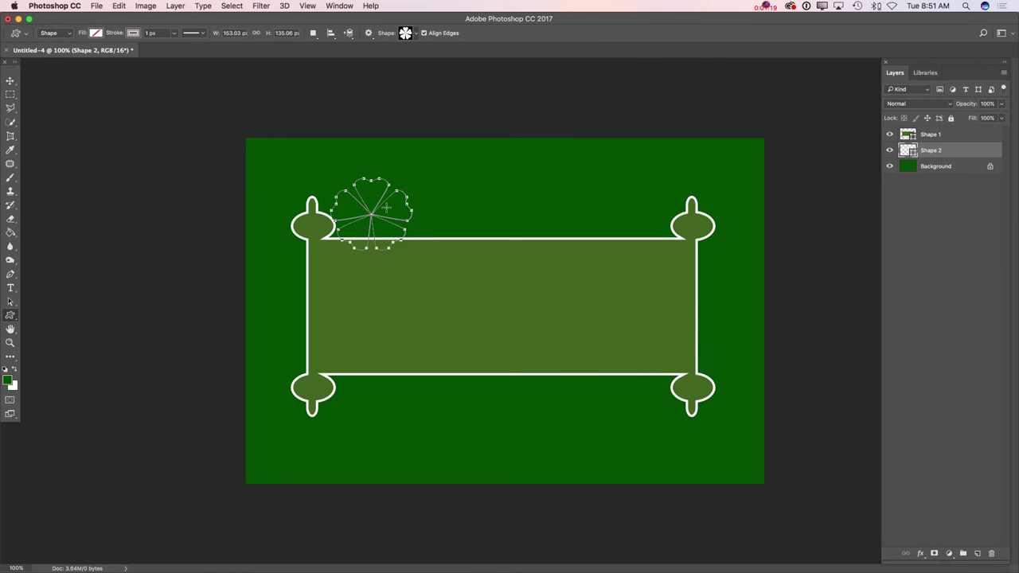
Step: Give the clover a white outline and a light green fill
left_click(132, 33)
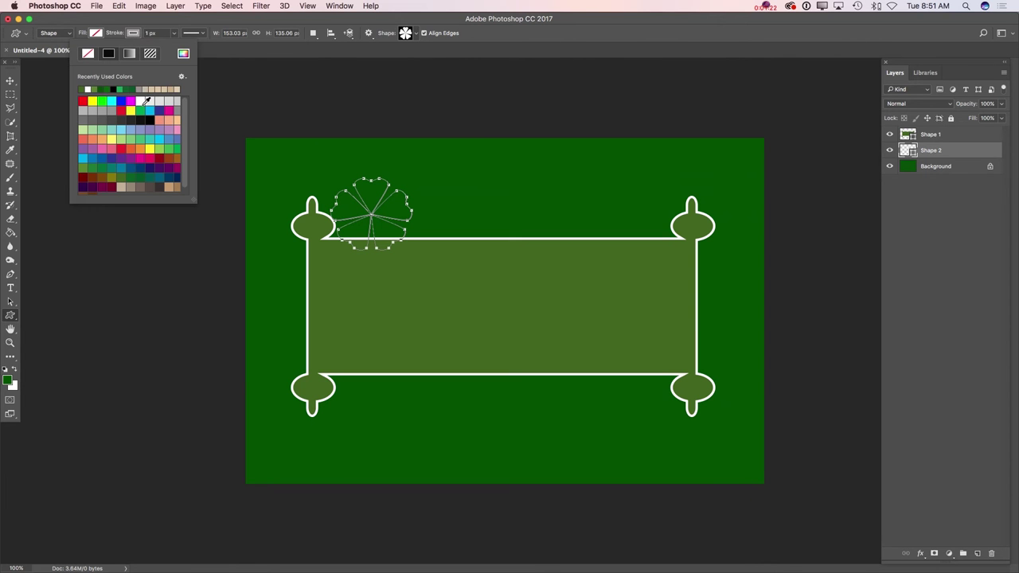
left_click(142, 100)
left_click(96, 33)
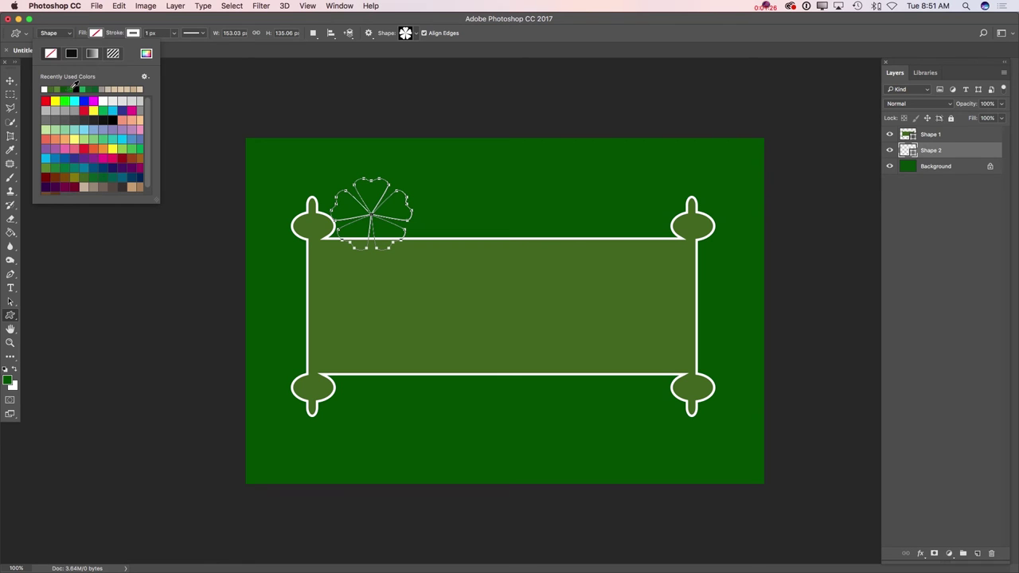
left_click(68, 89)
left_click(65, 88)
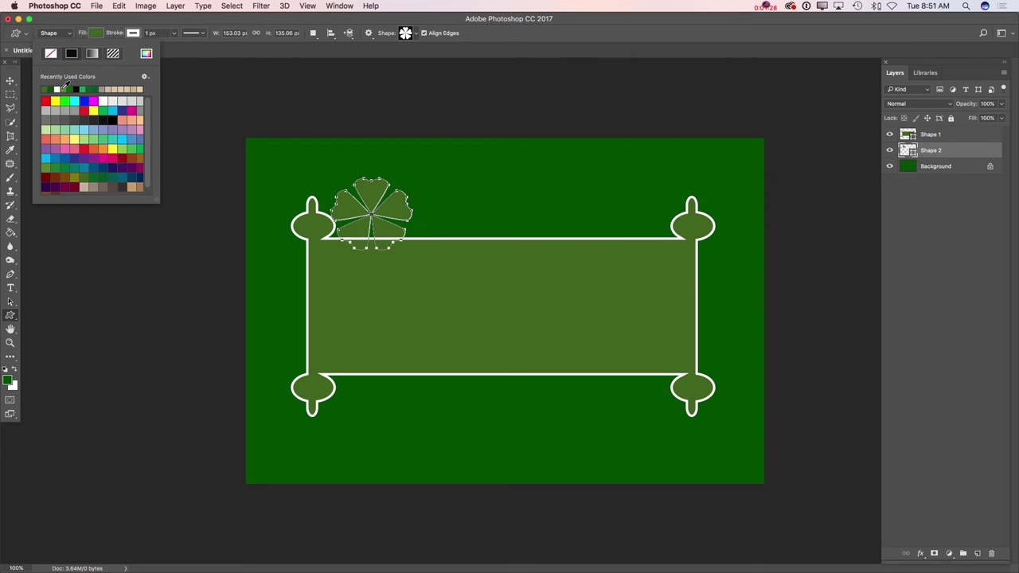
left_click(52, 166)
left_click(11, 81)
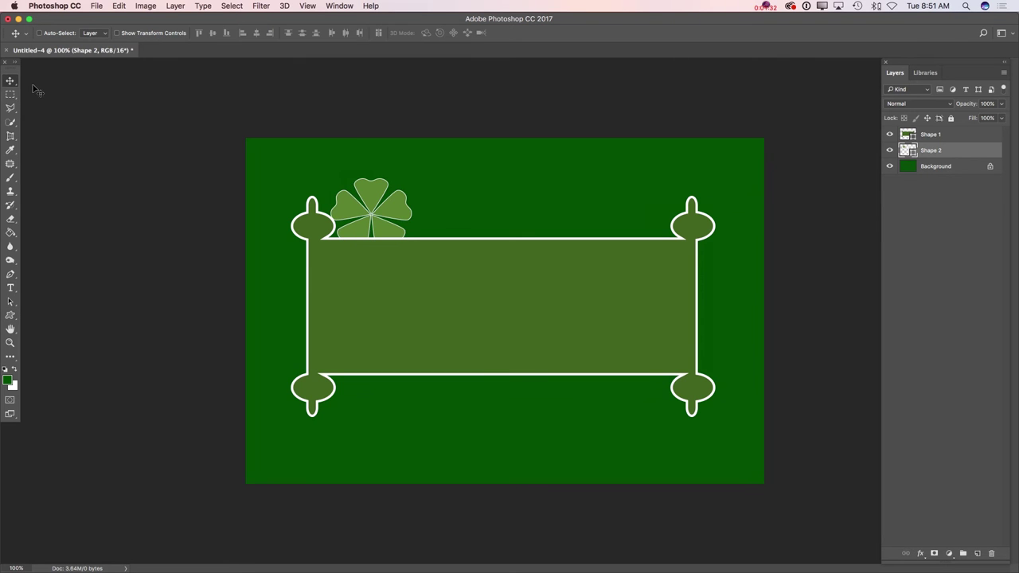
Step: Place the clover at the top-left knob, then duplicate it to the left edge, top-right, right edge and bottom-right corner
left_click_drag(368, 211, 301, 239)
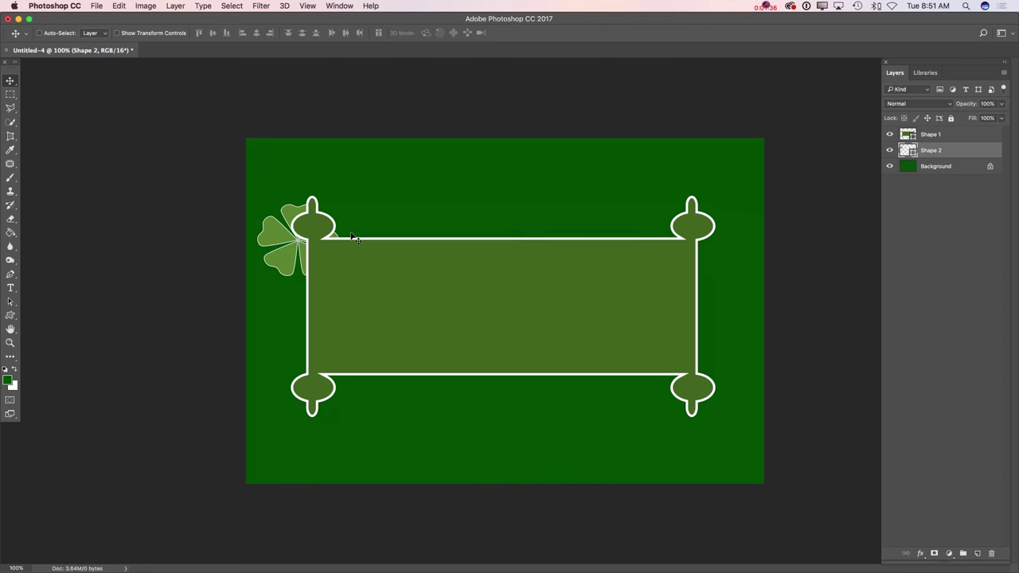
left_click_drag(967, 157, 977, 554)
left_click_drag(288, 269, 312, 274)
left_click_drag(967, 157, 976, 553)
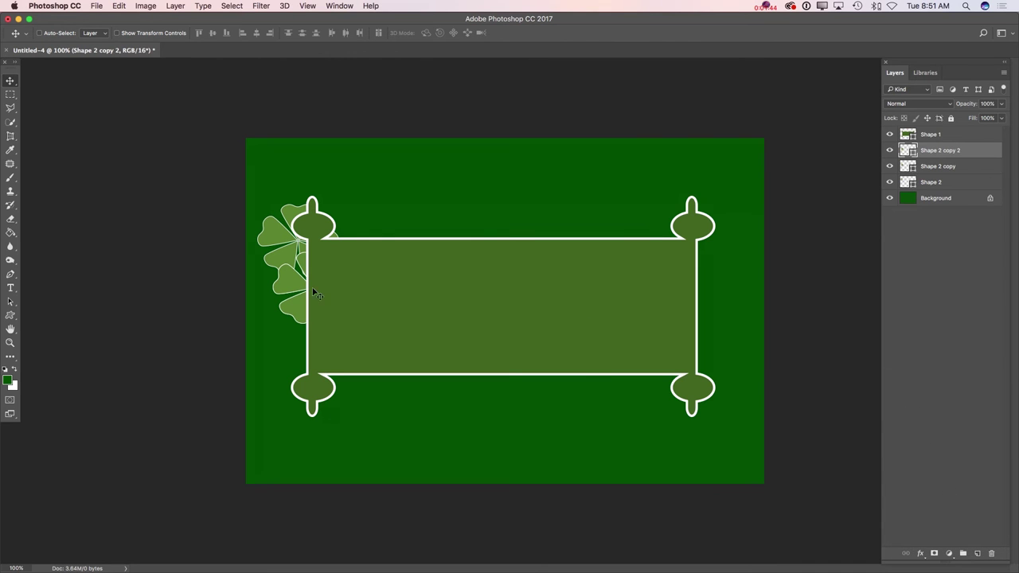
left_click_drag(293, 295, 631, 223)
left_click_drag(979, 152, 977, 553)
left_click_drag(660, 229, 707, 294)
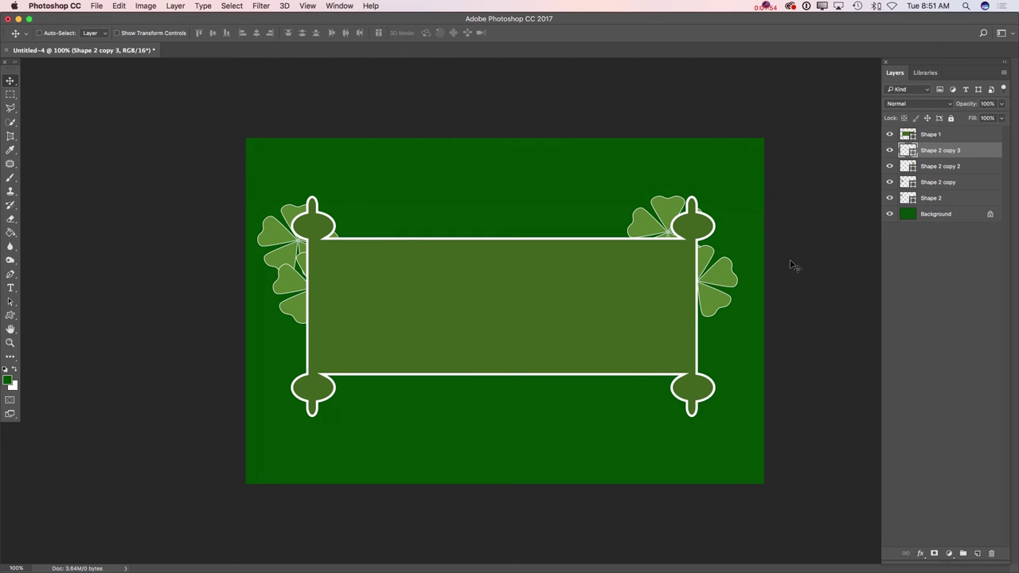
left_click_drag(976, 152, 978, 553)
left_click_drag(715, 288, 626, 390)
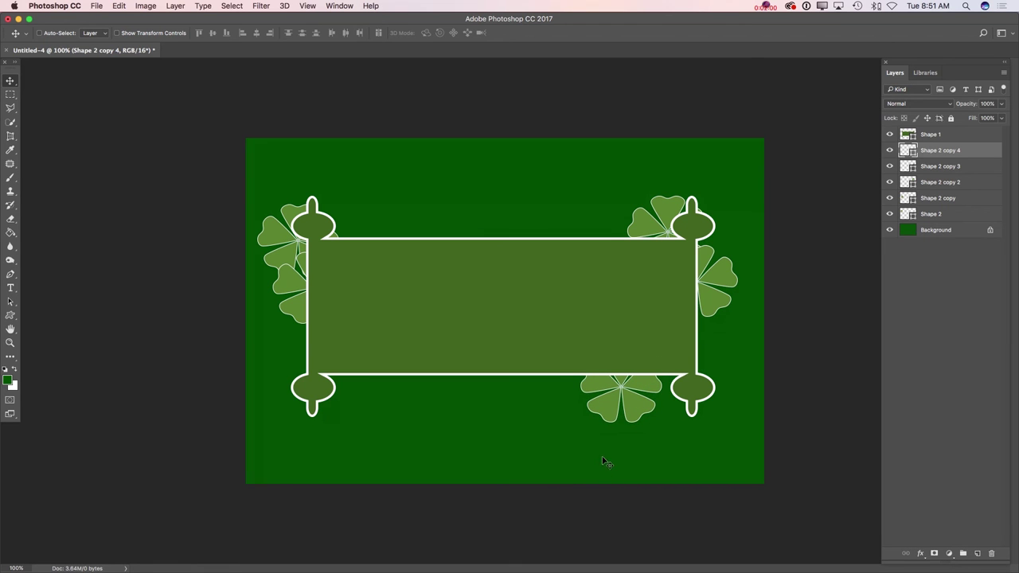
Step: Select the banner and all clover layers and shift them about 29 px right
left_click(948, 133)
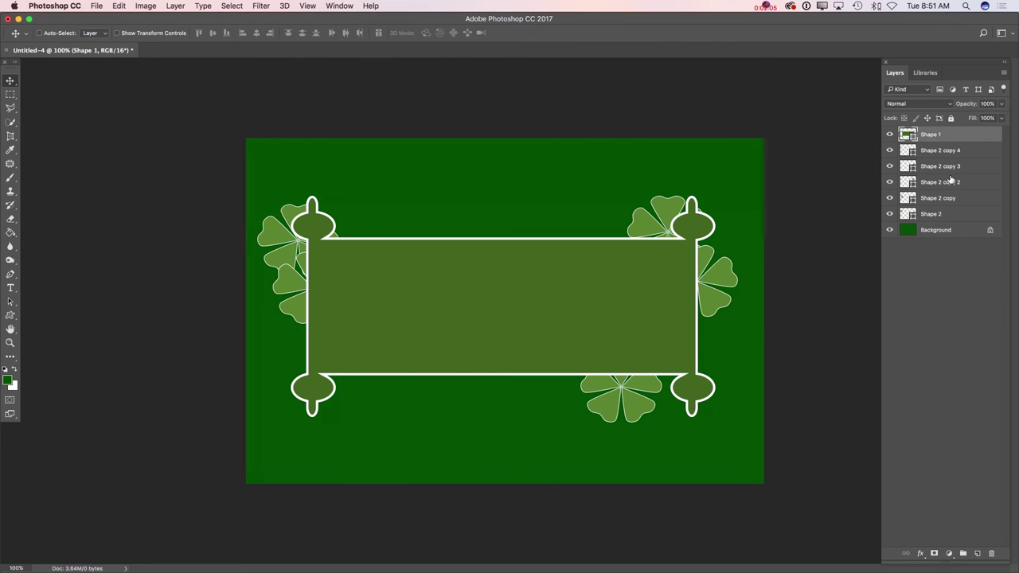
left_click(936, 221, "shift")
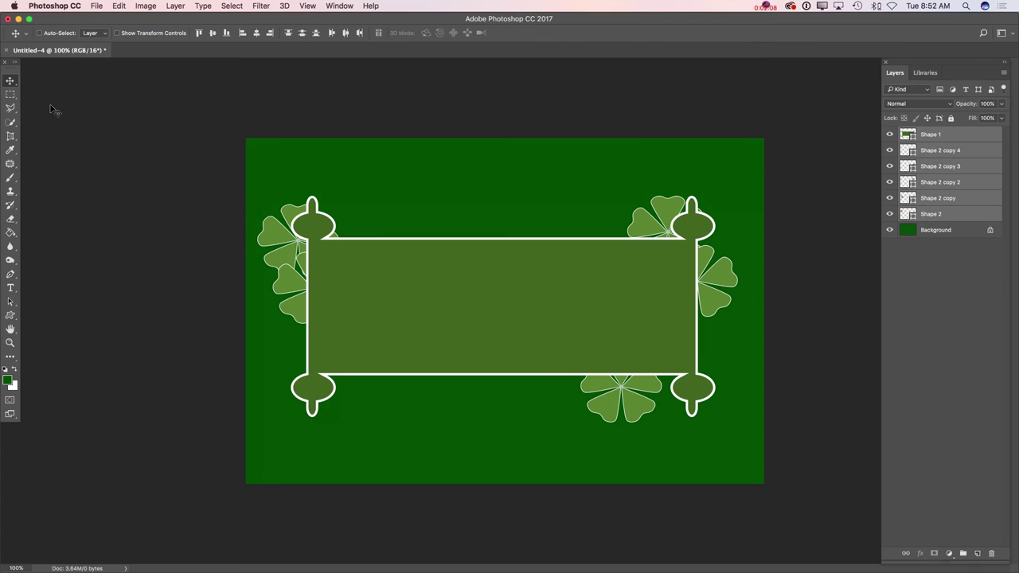
left_click_drag(437, 271, 454, 272)
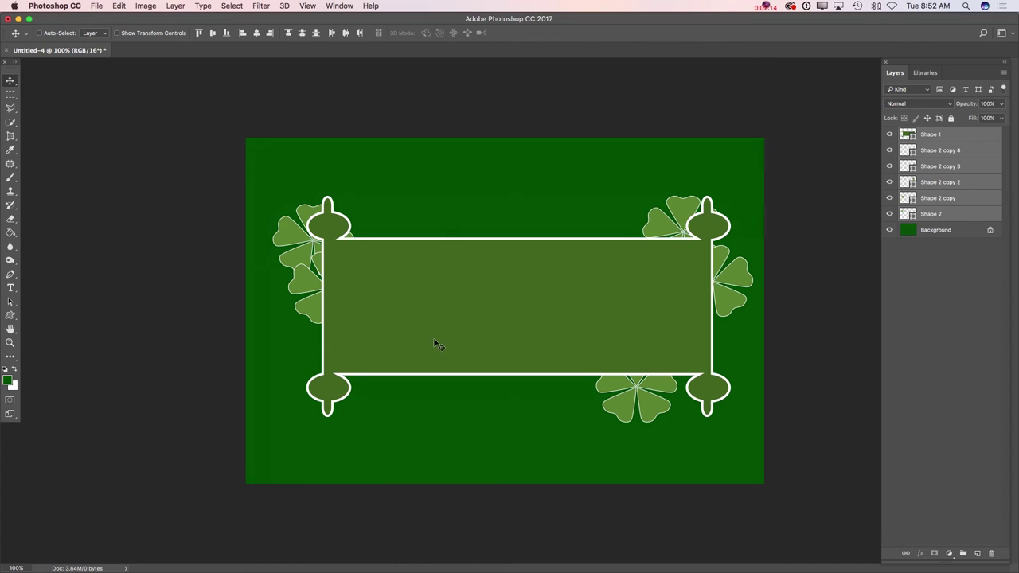
Step: Type 'Happy St. Patrick's Day!' into a text box above the banner
left_click(933, 136)
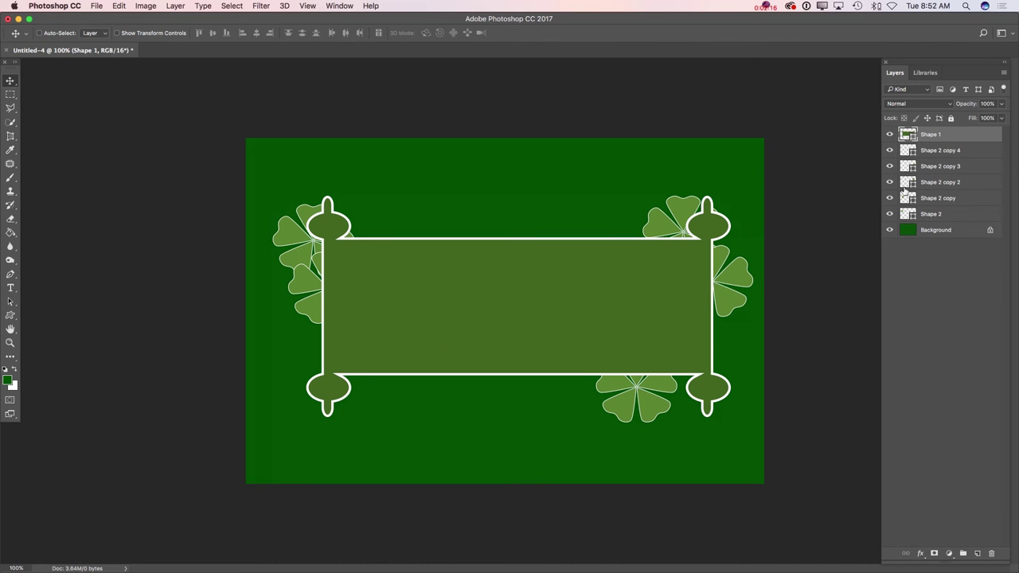
left_click(12, 289)
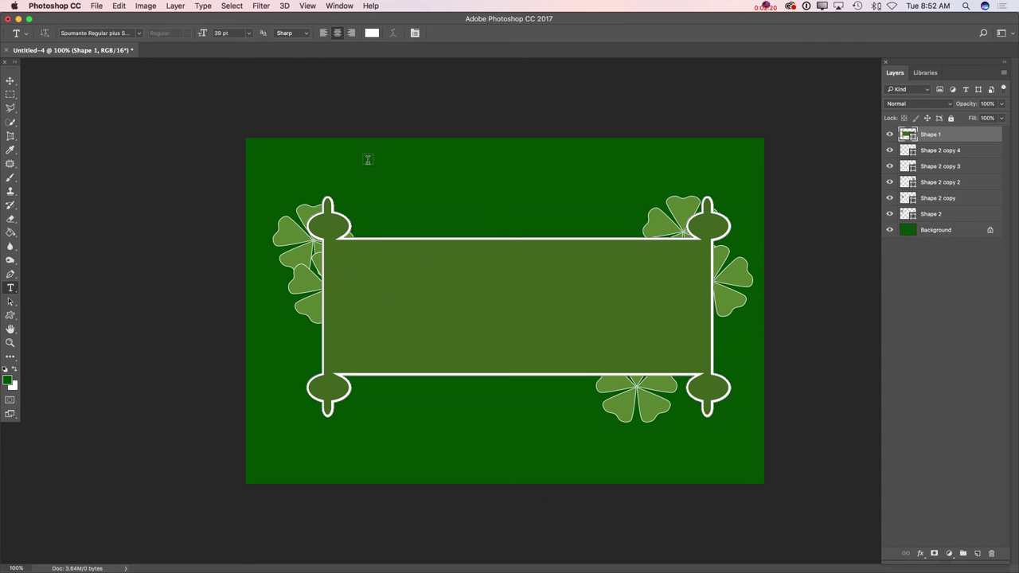
left_click_drag(362, 156, 676, 231)
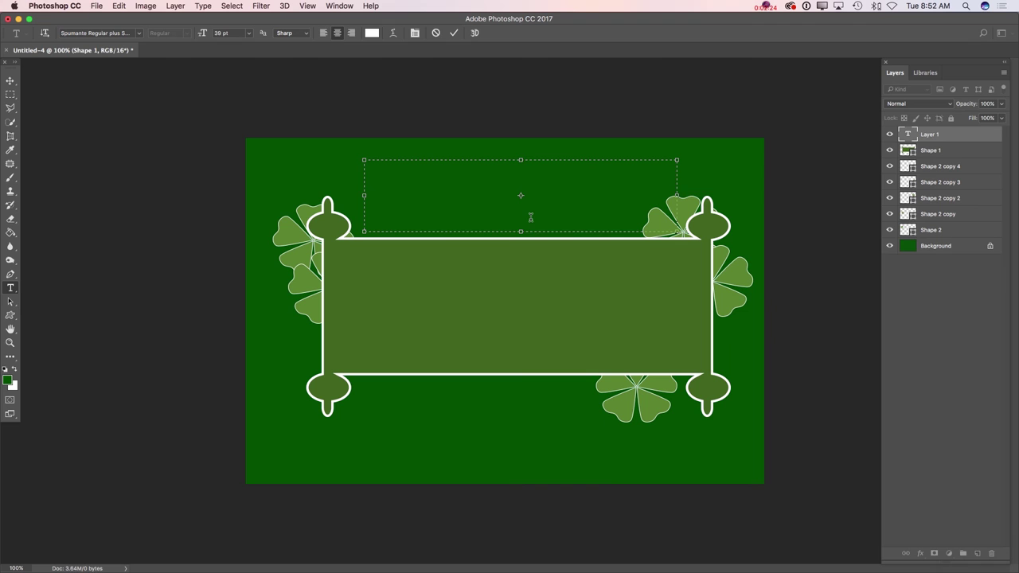
type("Happy")
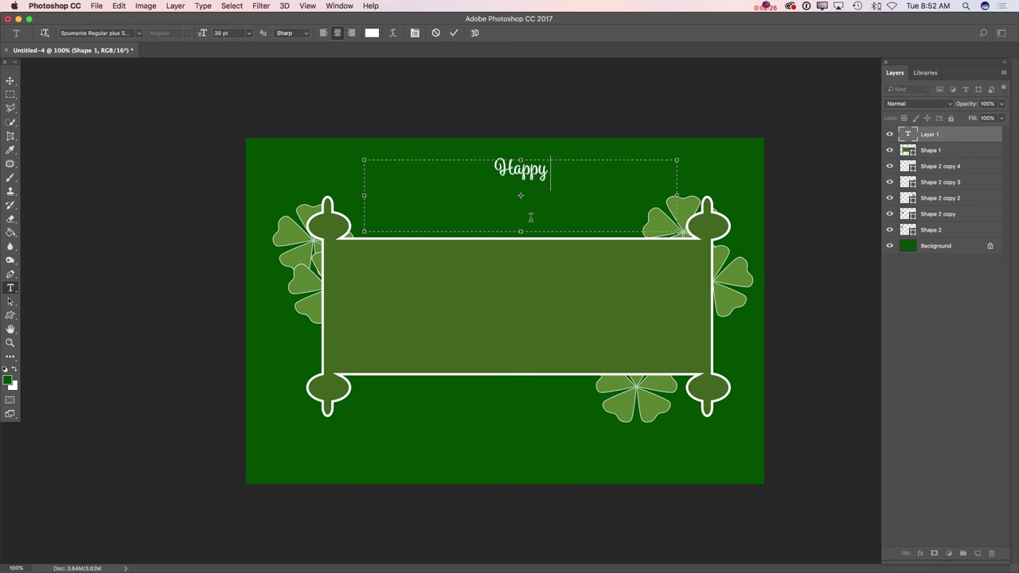
type(" St")
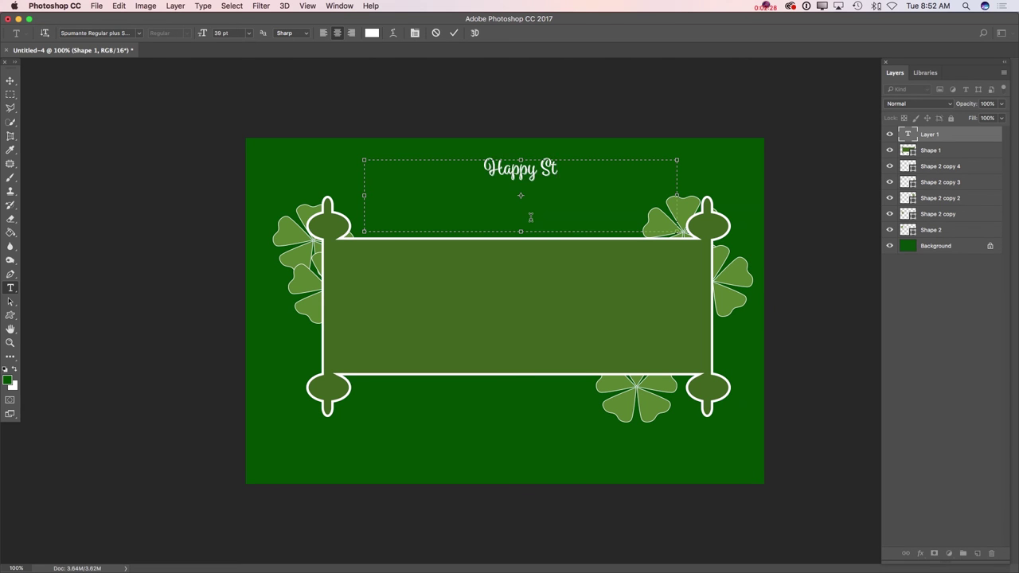
type(". P")
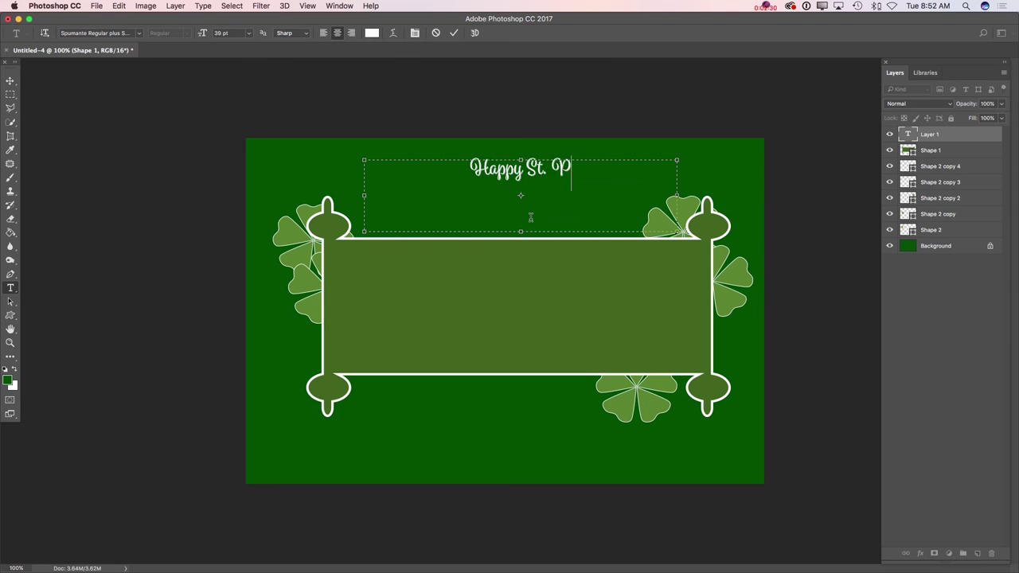
type("atrick's")
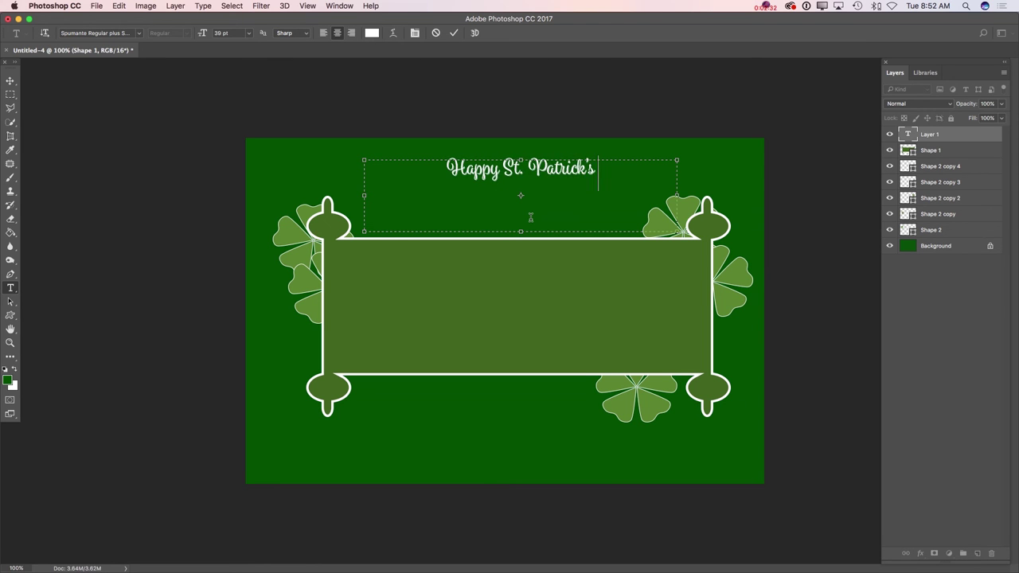
type(" Day!")
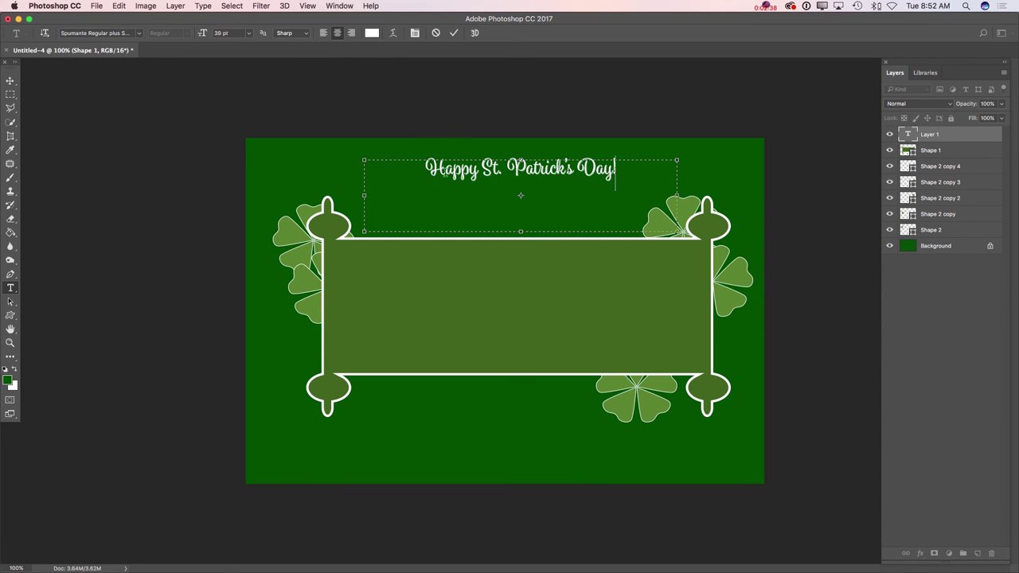
Step: Move the greeting down onto the banner and set it in bold Utopia Std at 44 pt
left_click(9, 82)
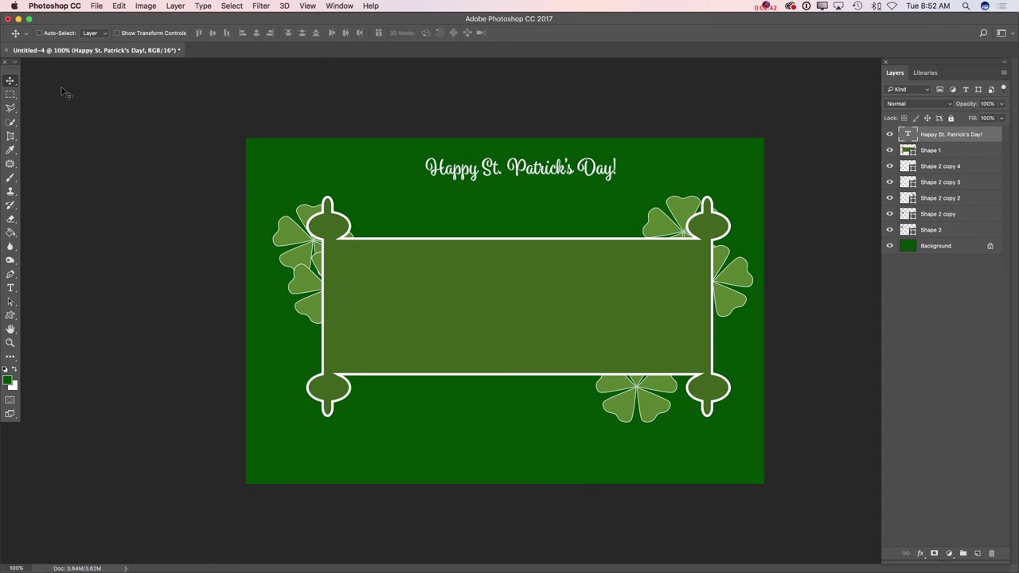
left_click_drag(545, 168, 532, 309)
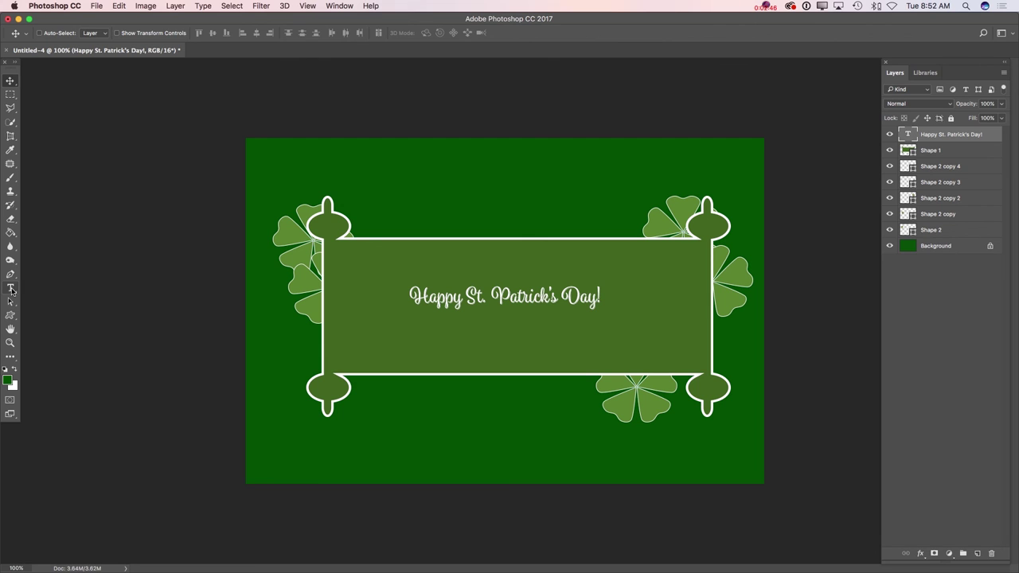
left_click(12, 289)
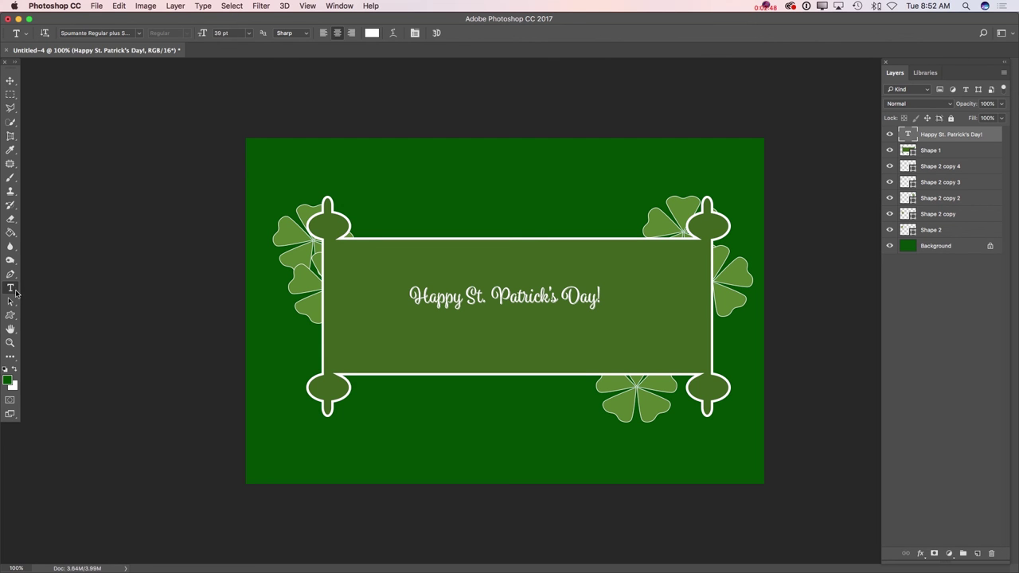
left_click(139, 33)
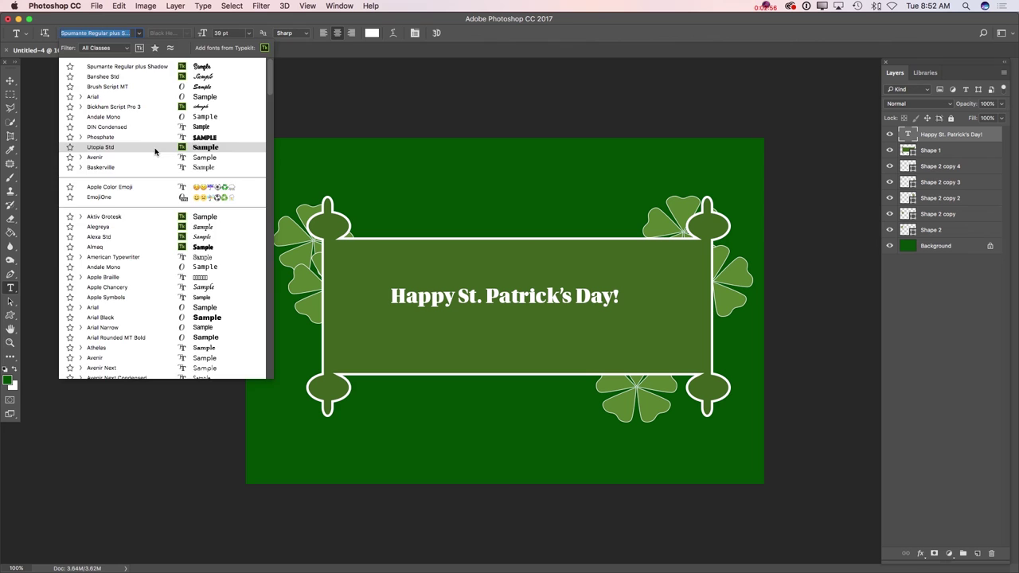
left_click(154, 148)
left_click(221, 35)
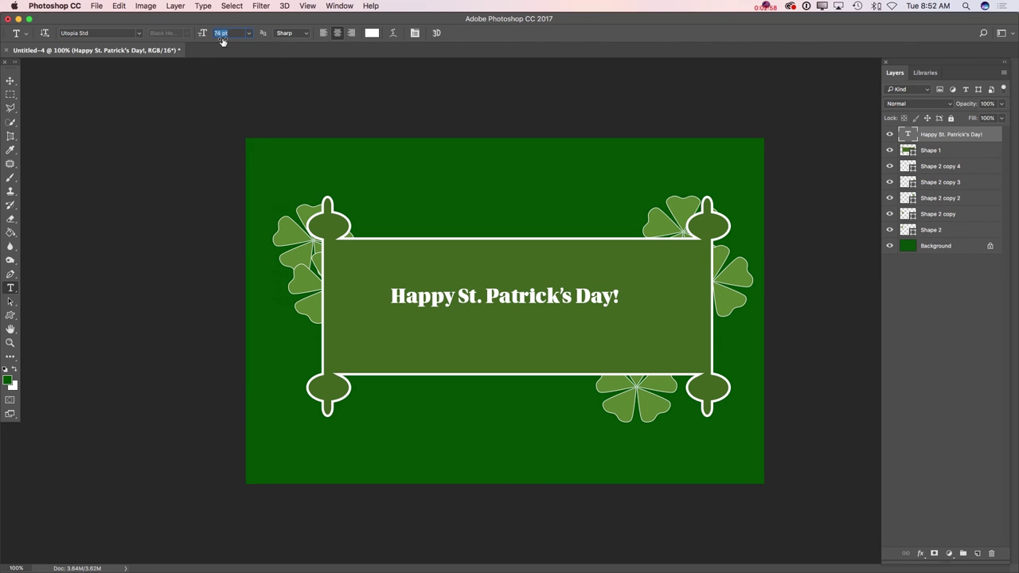
type("55")
key("Return")
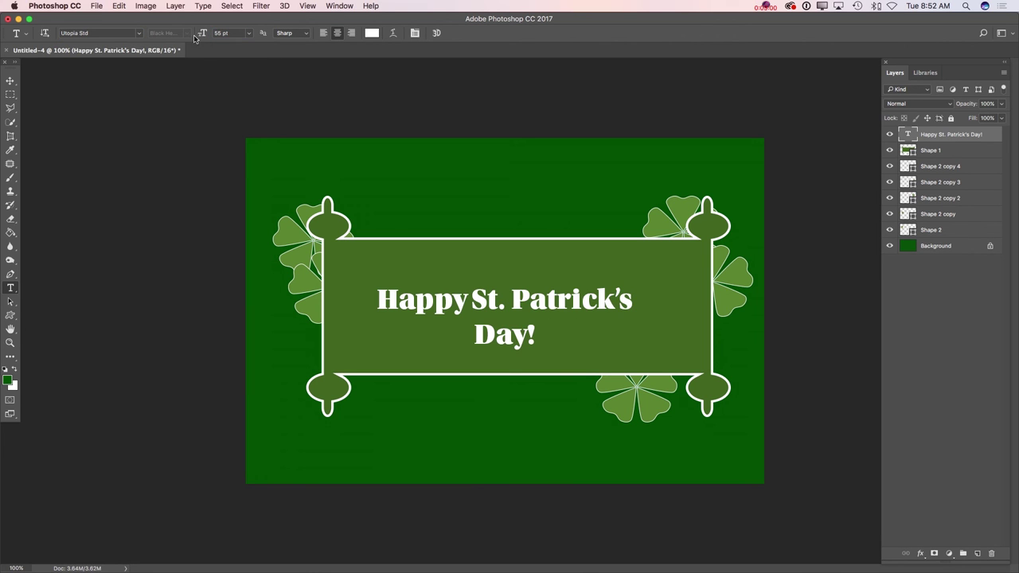
left_click_drag(202, 37, 195, 37)
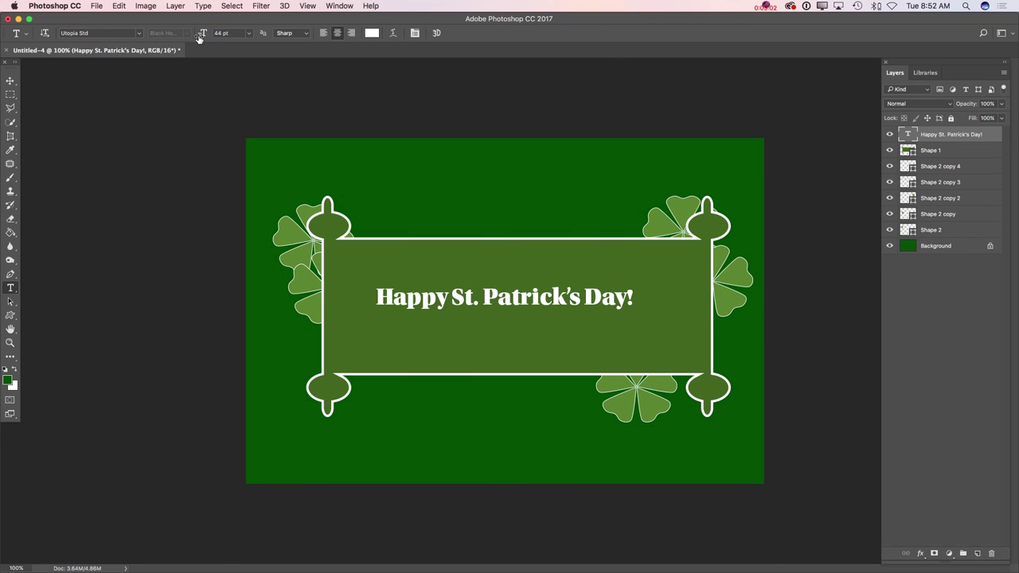
Step: Nudge the greeting until it sits centred horizontally and vertically on the olive scroll
left_click(11, 81)
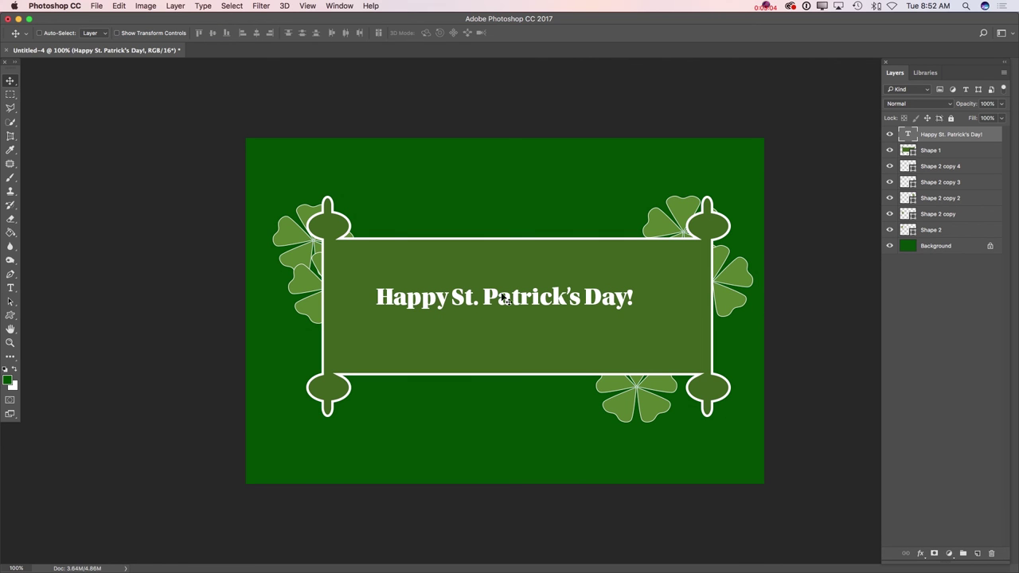
left_click_drag(520, 295, 528, 300)
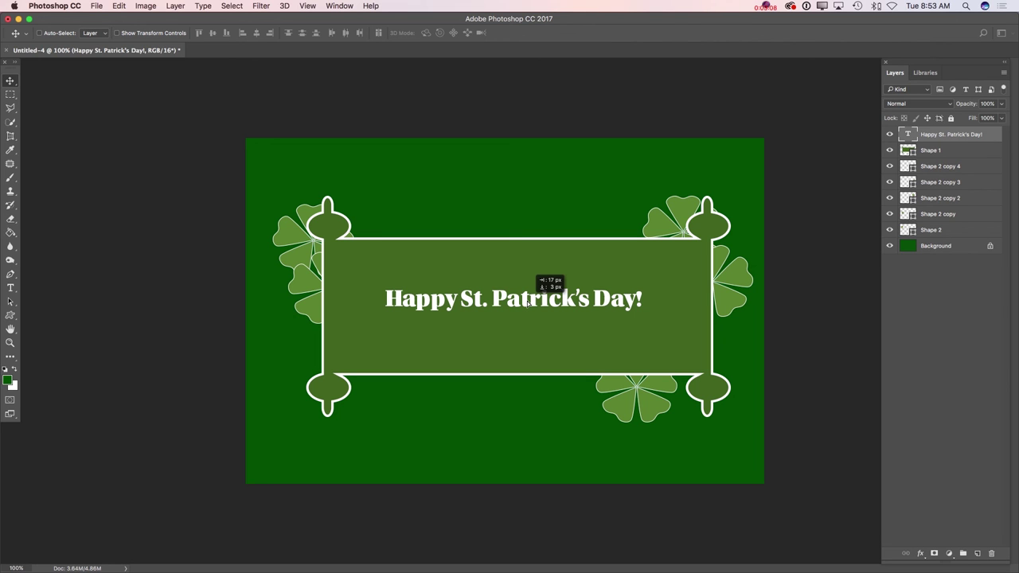
left_click_drag(528, 301, 548, 305)
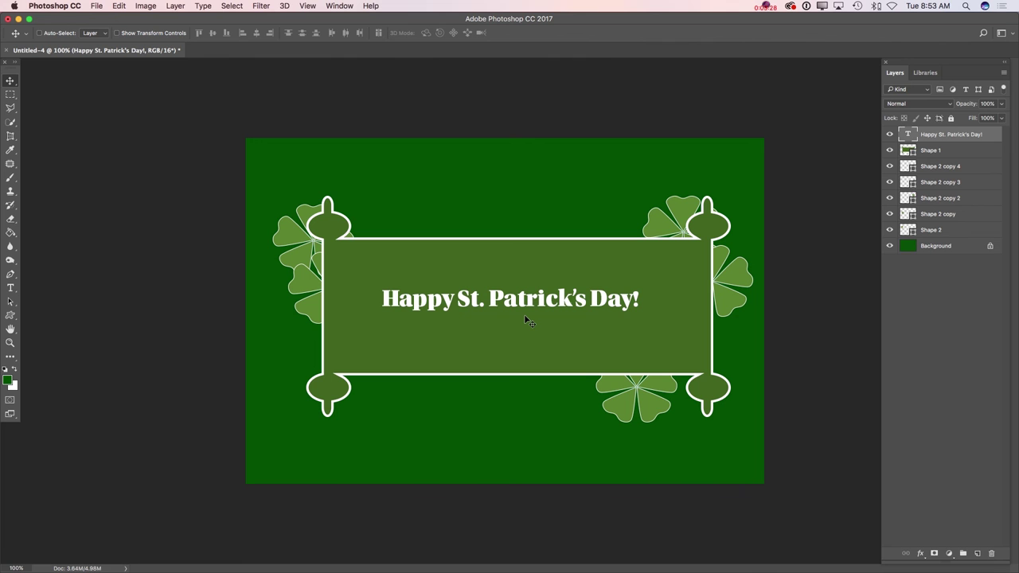
Step: Add a Color Lookup adjustment using FallColors.look, faded to 26% opacity
left_click(339, 8)
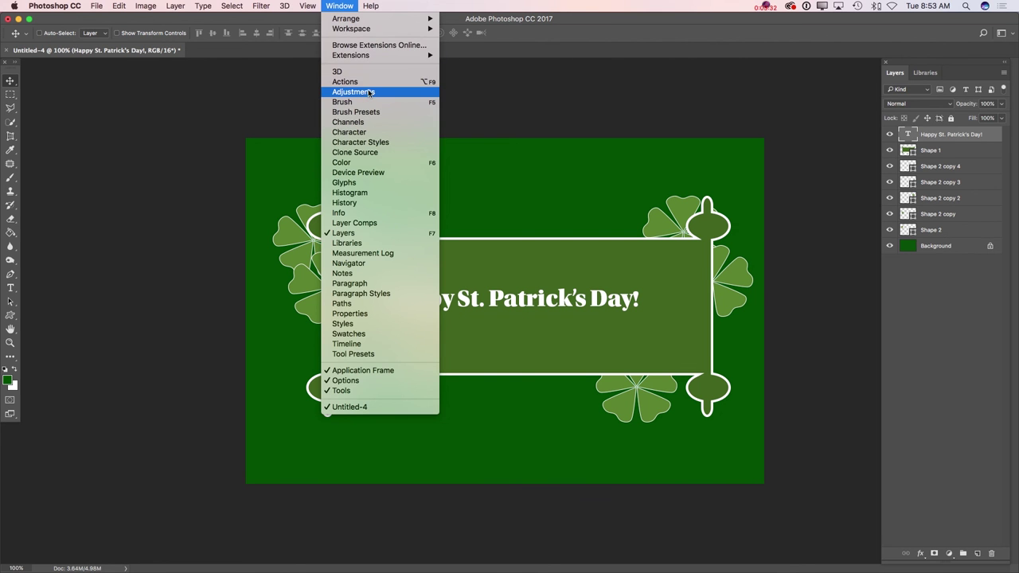
left_click(353, 92)
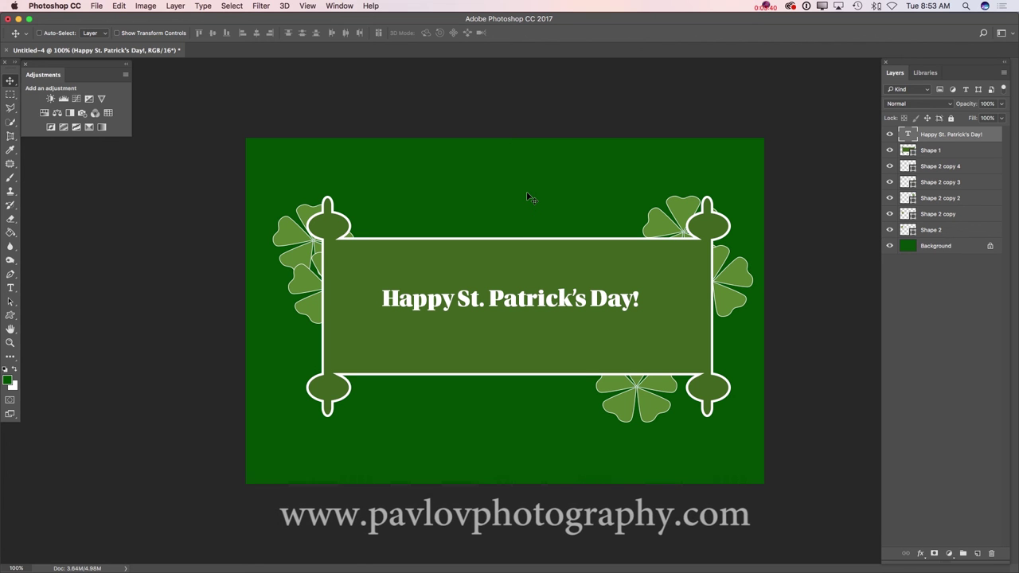
left_click(107, 113)
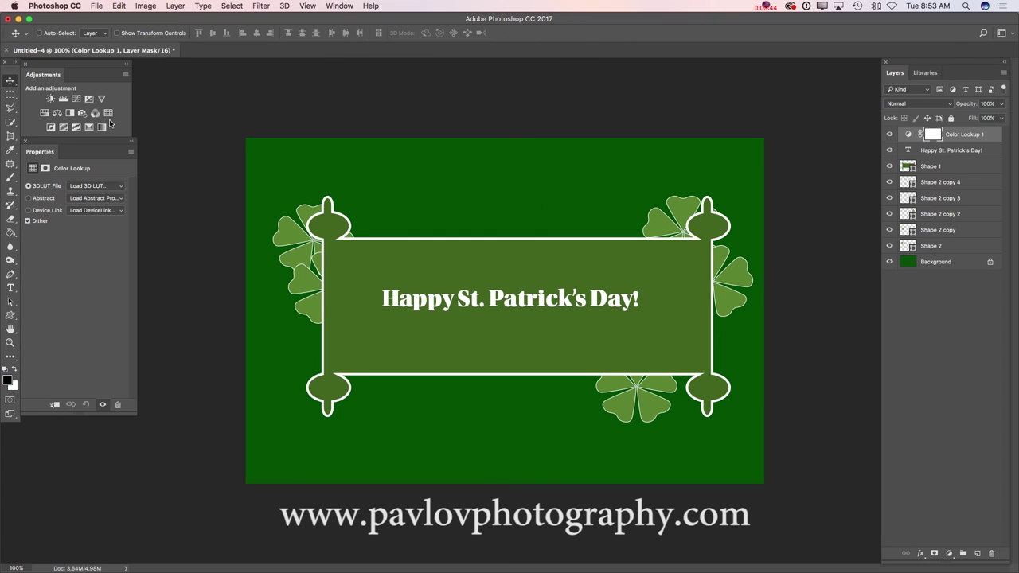
left_click(109, 185)
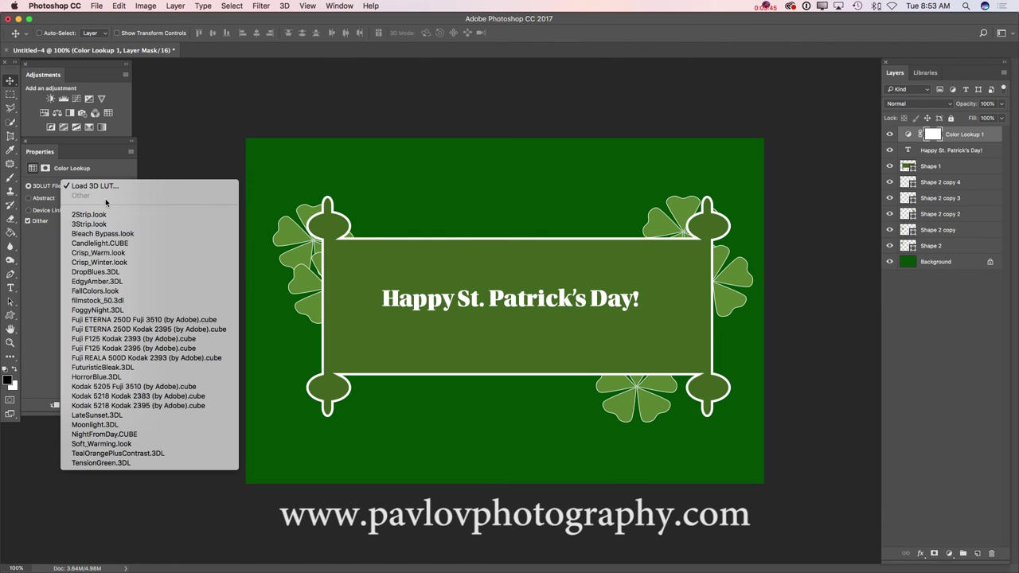
left_click(90, 292)
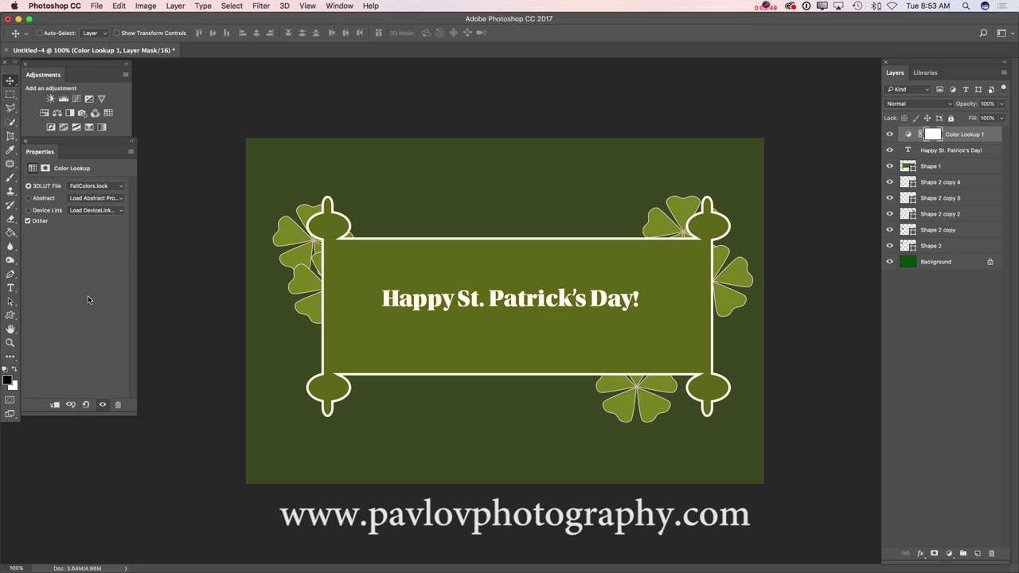
left_click(1002, 104)
left_click_drag(1002, 118, 966, 119)
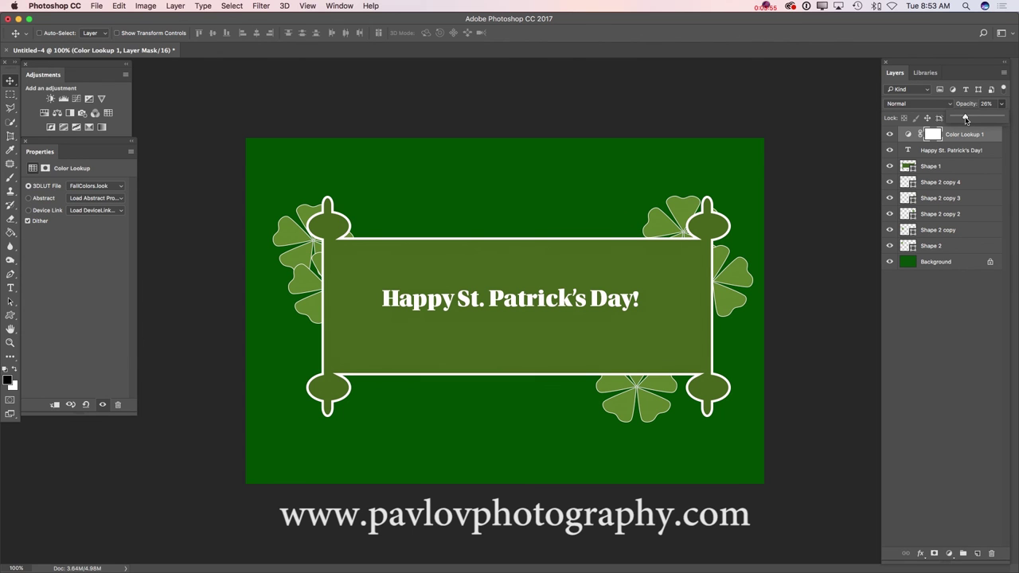
Step: Add a Brightness/Contrast adjustment with brightness 28 and contrast 0
left_click(51, 99)
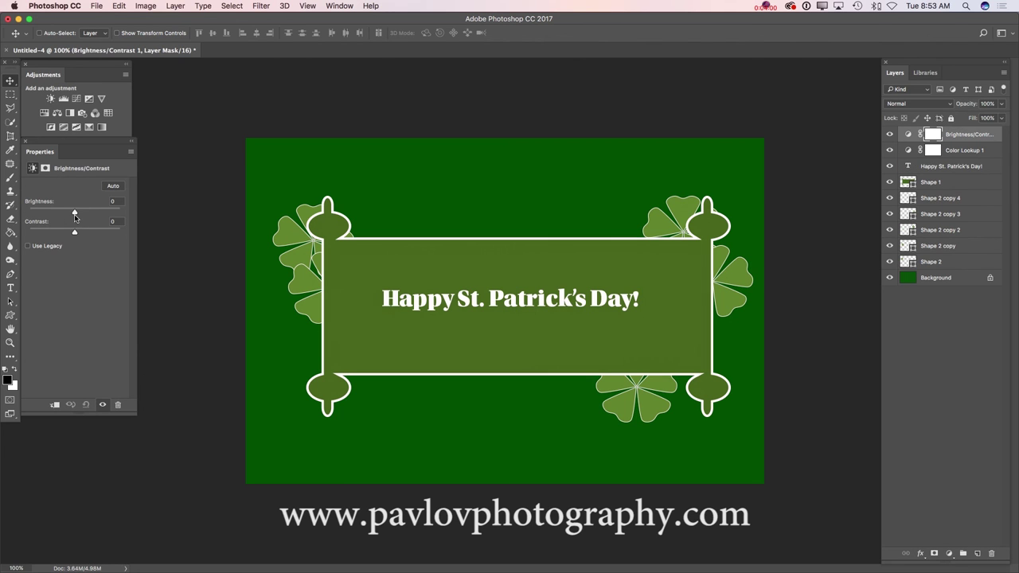
left_click_drag(74, 213, 83, 212)
Step: Merge all shapes, text and adjustment layers into one Background with Flatten Image
left_click(1004, 73)
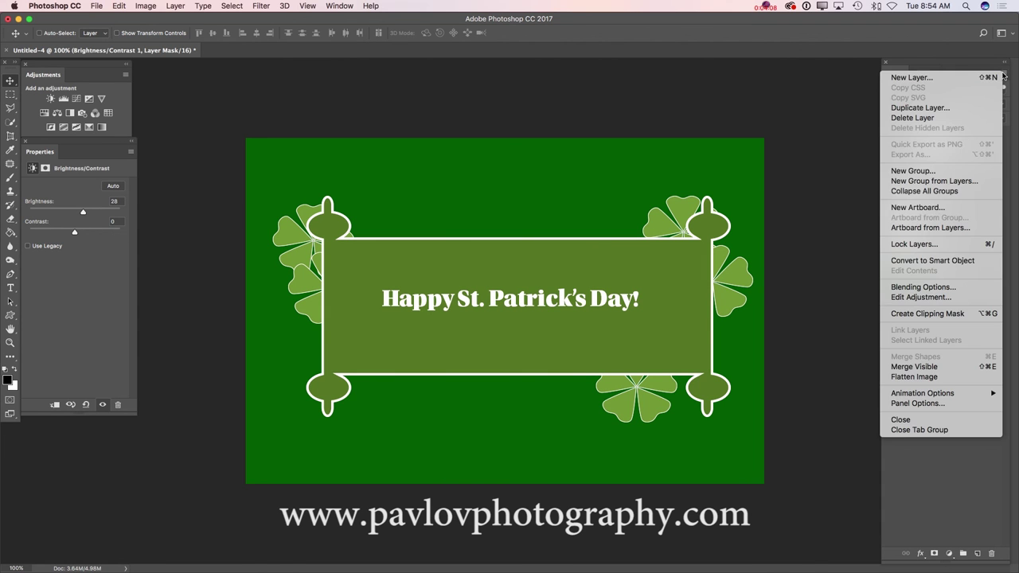
left_click(886, 377)
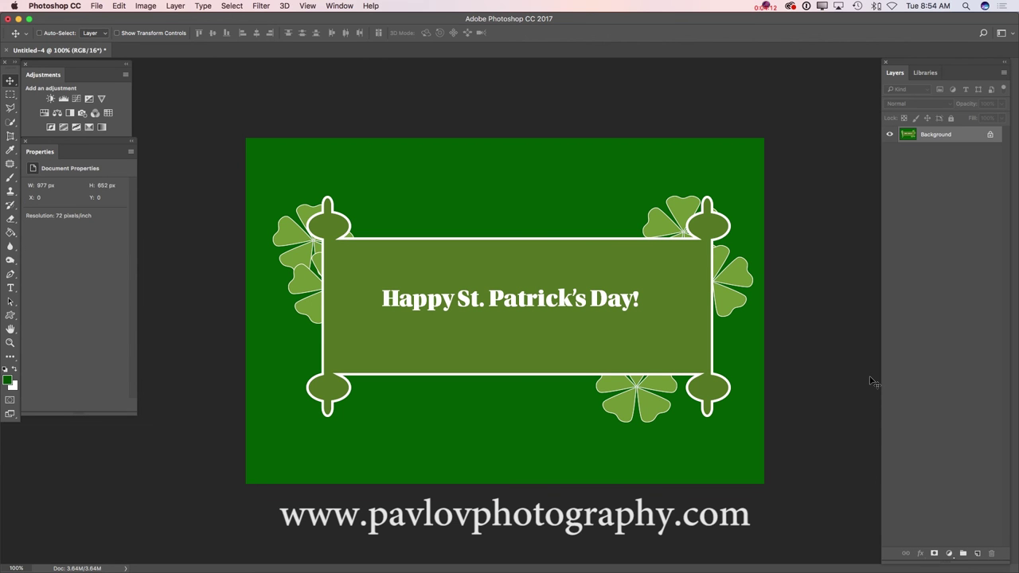